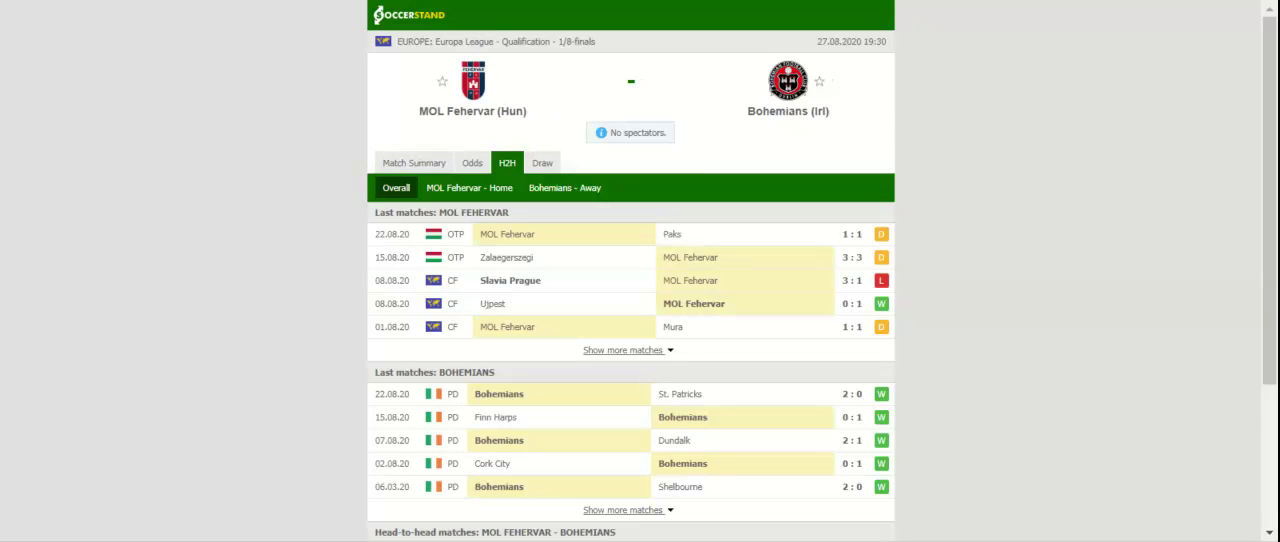
scroll(486, 180, "down", 3)
scroll(486, 180, "up", 3)
Show the MOL Fehervar vs Bohemians odds, moving from 1X2 to Asian handicap
left_click(472, 165)
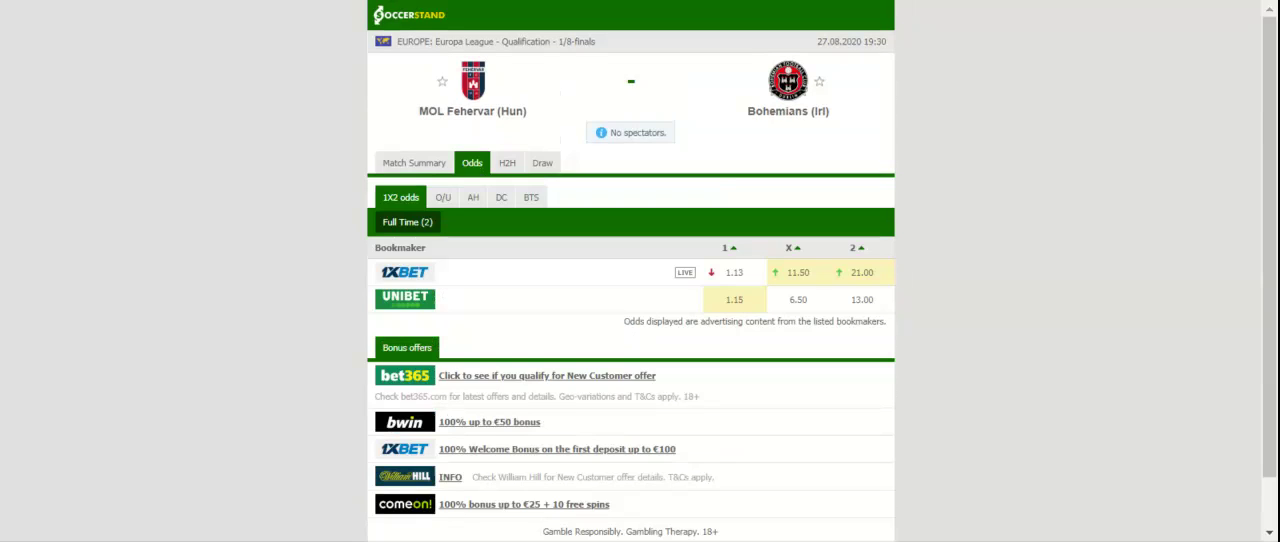
left_click(474, 199)
Show 1xBet's double-chance prices: 1X 1.02, 12 1.06, X2 7.00
left_click(503, 200)
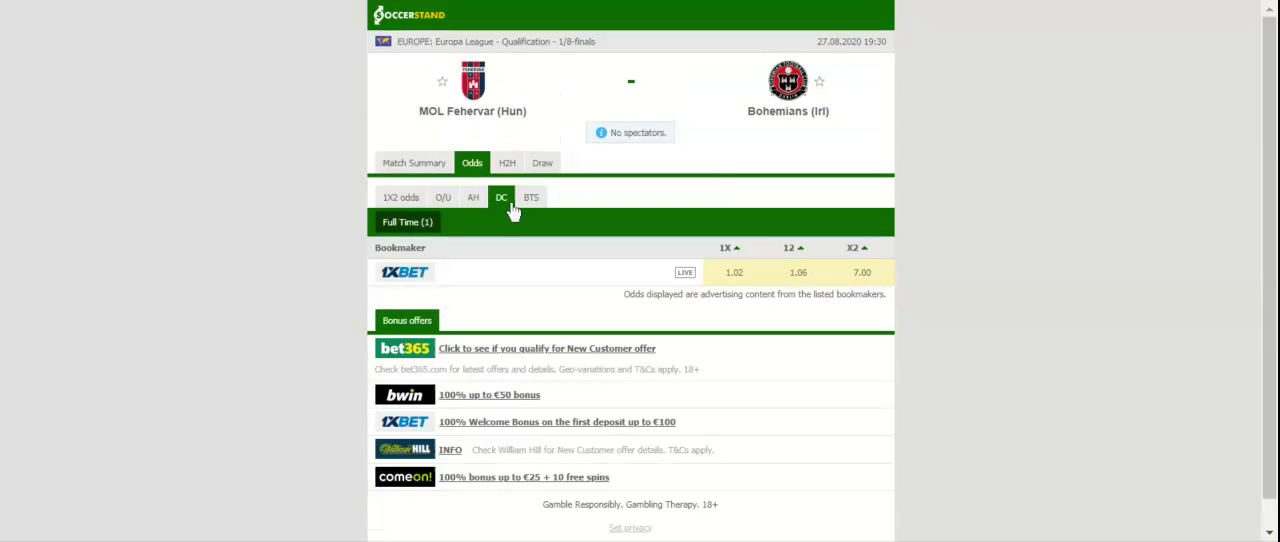